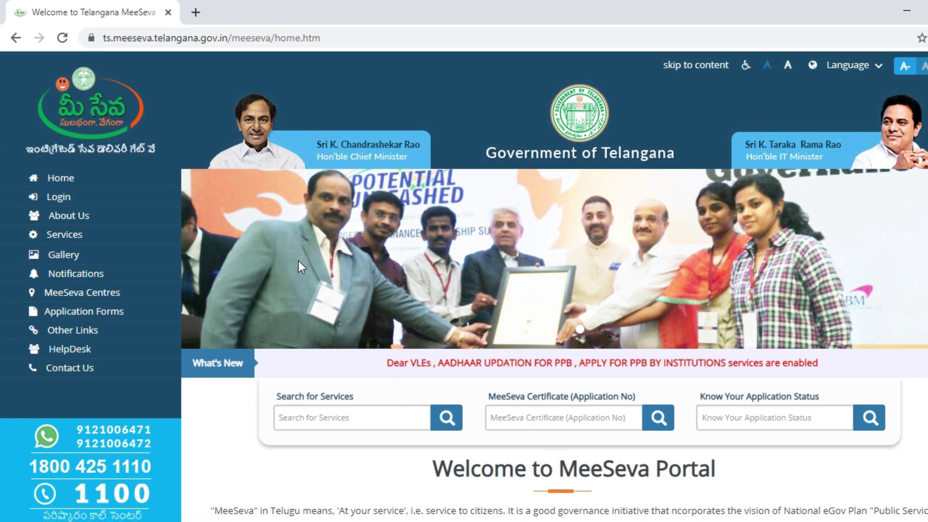
- Search Google for 'meeseva telangana' in a new tab and open the Telangana MeeSeva Portal result
{"action": "left_click", "coordinate": [195, 13]}
{"action": "left_click", "coordinate": [383, 303]}
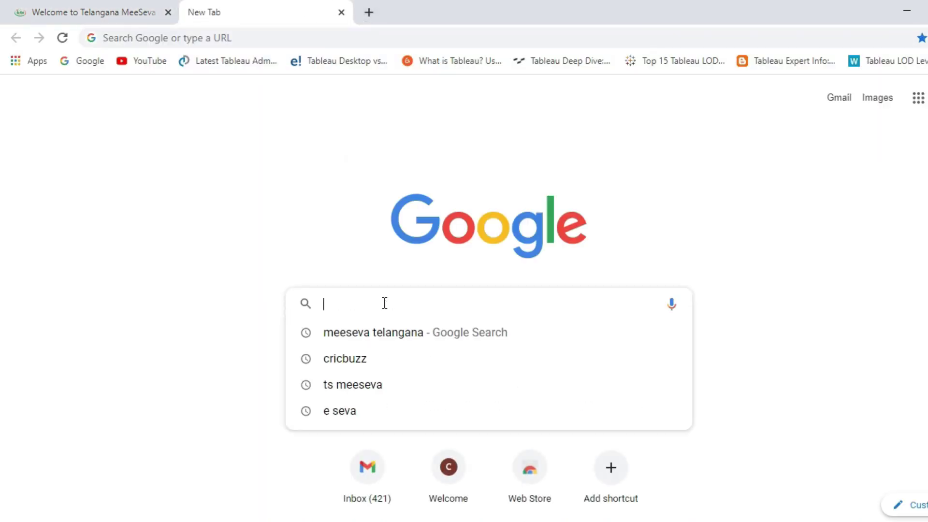
{"action": "type", "text": "meeseva telangana"}
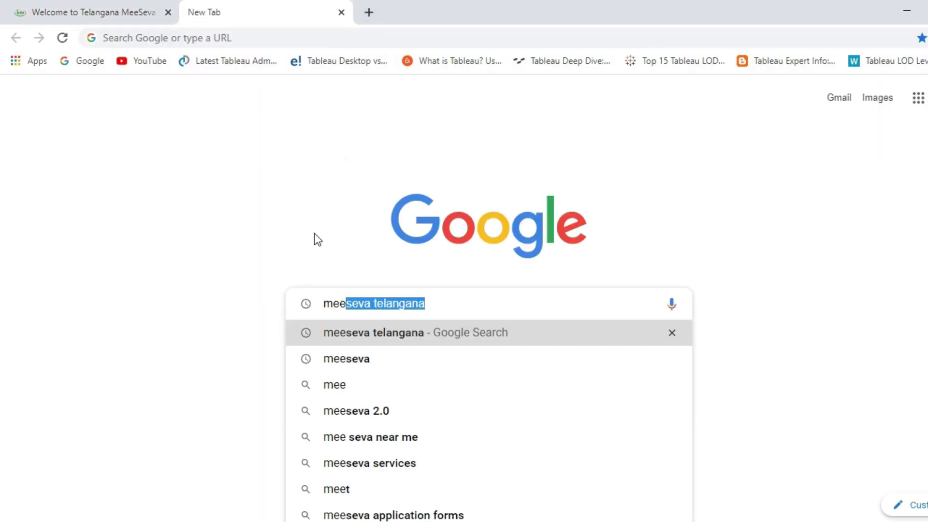
{"action": "left_click", "coordinate": [443, 299]}
{"action": "key", "text": "Return"}
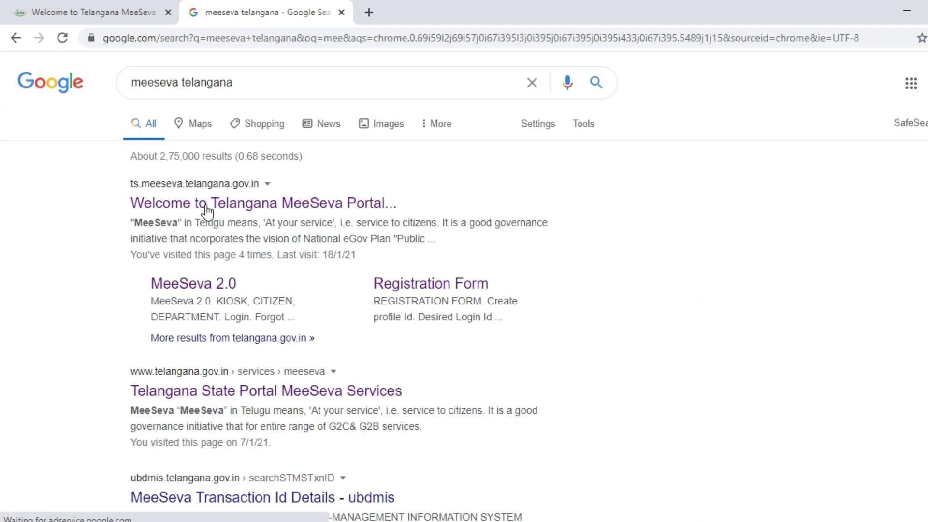
{"action": "left_click", "coordinate": [252, 207]}
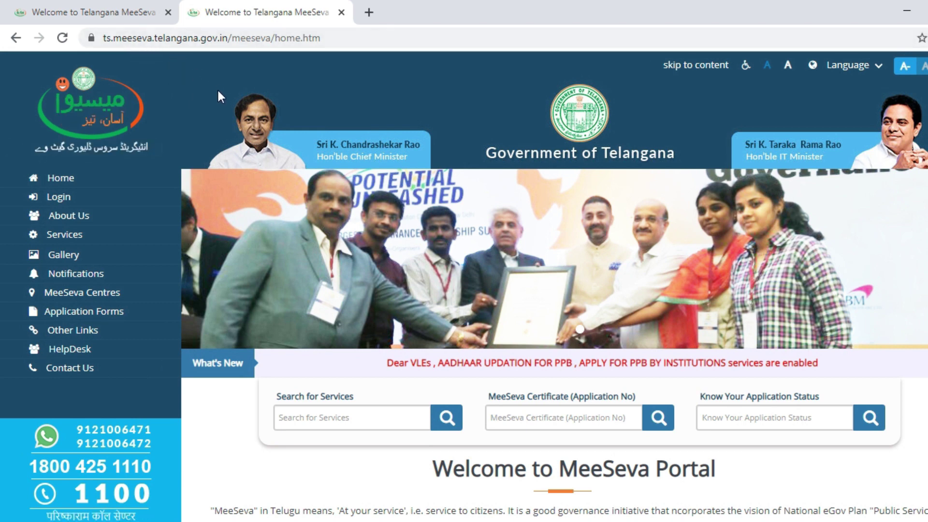
- Open the MeeSeva 2.0 login page with the login type set to CITIZEN
{"action": "left_click", "coordinate": [60, 200]}
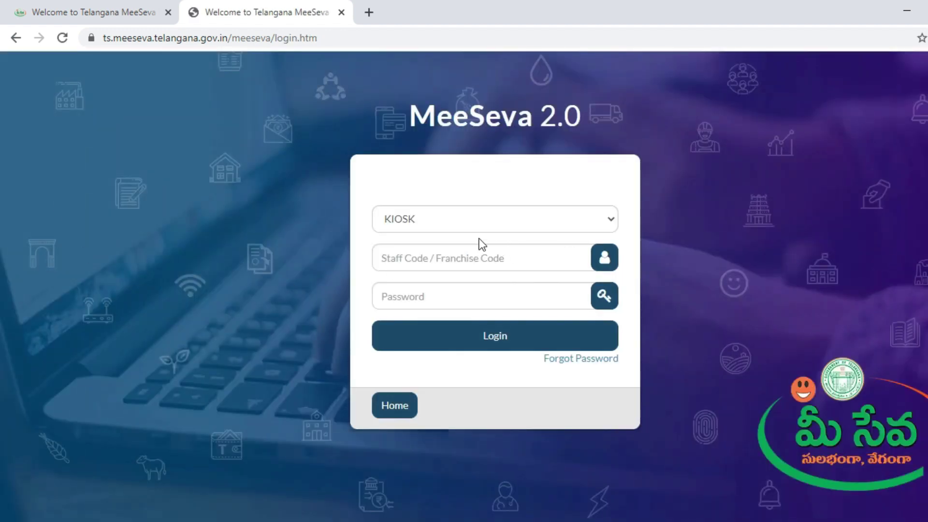
{"action": "left_click", "coordinate": [438, 221]}
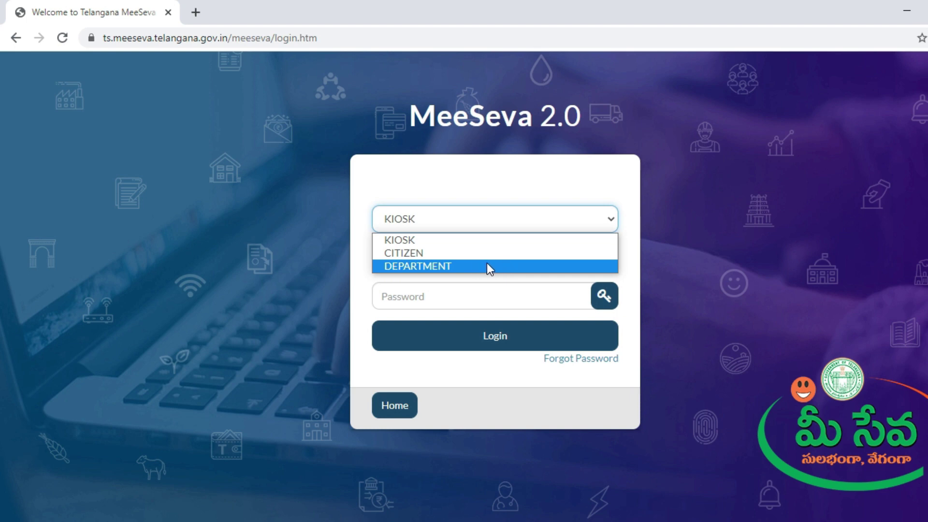
{"action": "left_click", "coordinate": [455, 254]}
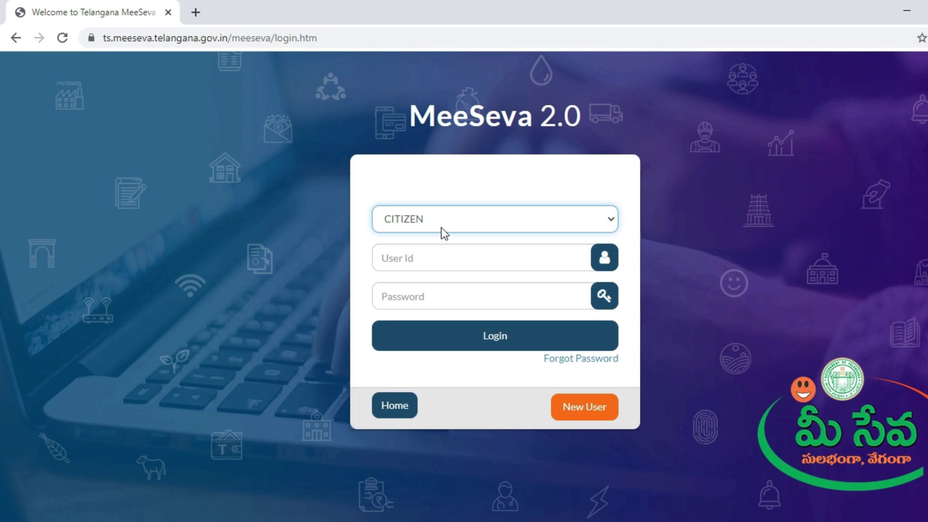
{"action": "left_click", "coordinate": [450, 261]}
{"action": "left_click", "coordinate": [435, 299]}
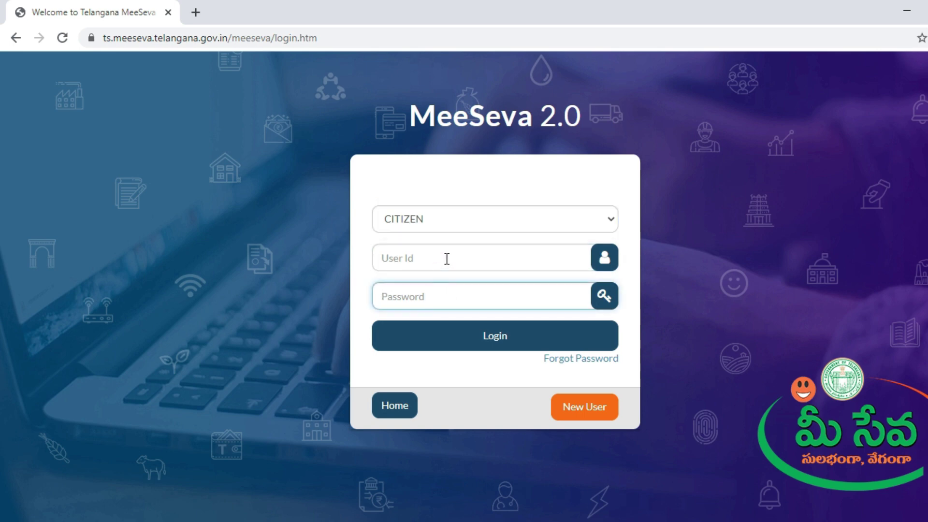
- Start a New User registration and enter a desired login ID in capitals
{"action": "left_click", "coordinate": [591, 415]}
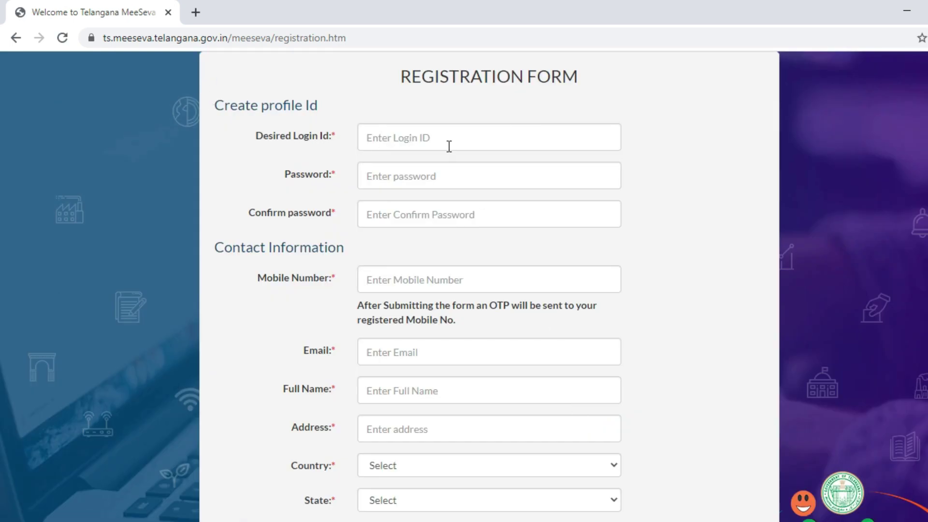
{"action": "scroll", "coordinate": [545, 358], "scroll_direction": "down", "scroll_amount": 3}
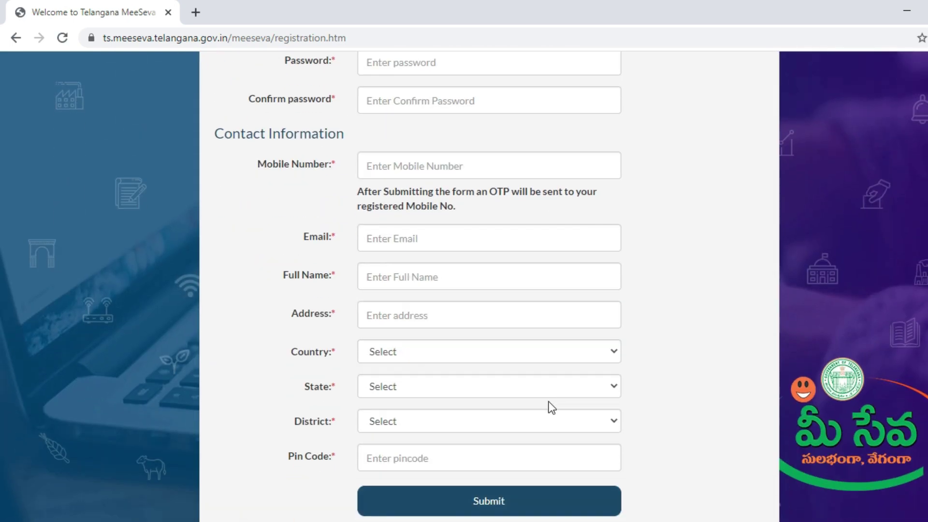
{"action": "scroll", "coordinate": [549, 406], "scroll_direction": "up", "scroll_amount": 3}
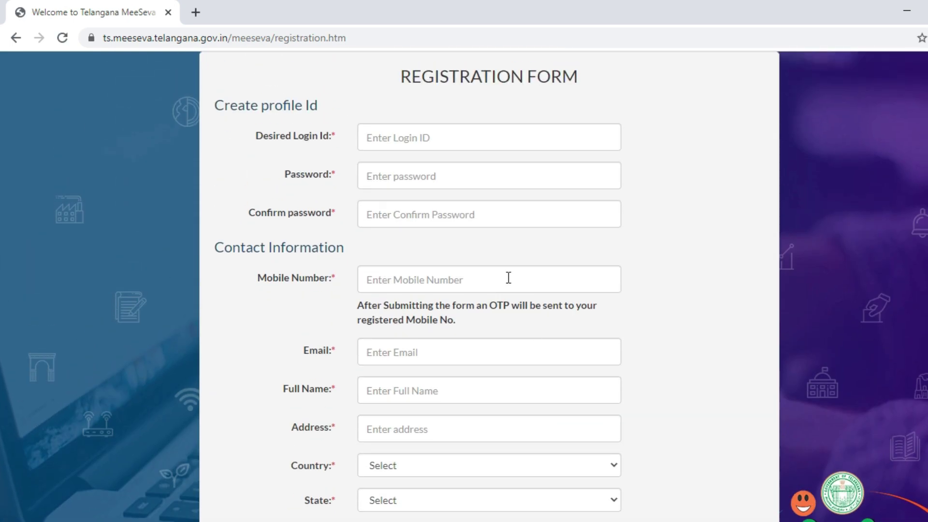
{"action": "left_click", "coordinate": [437, 136]}
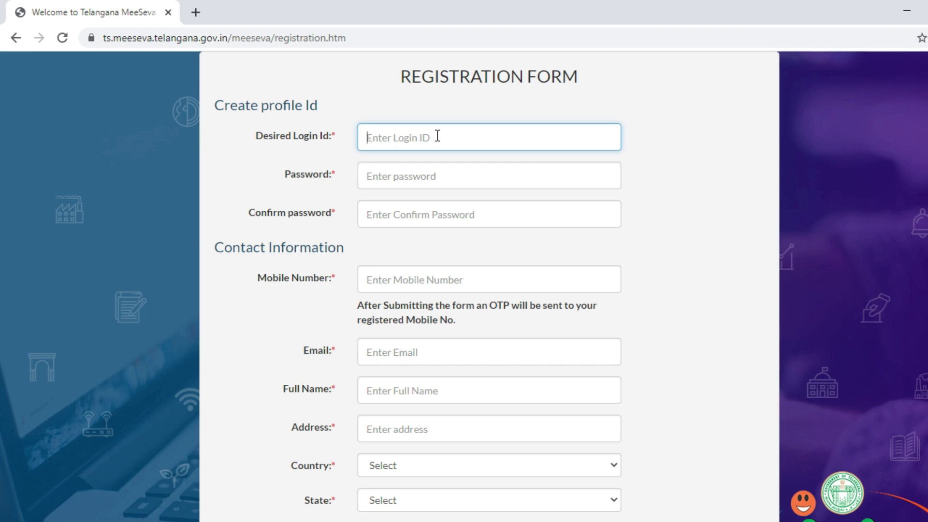
{"action": "type", "text": "KUMAR2021"}
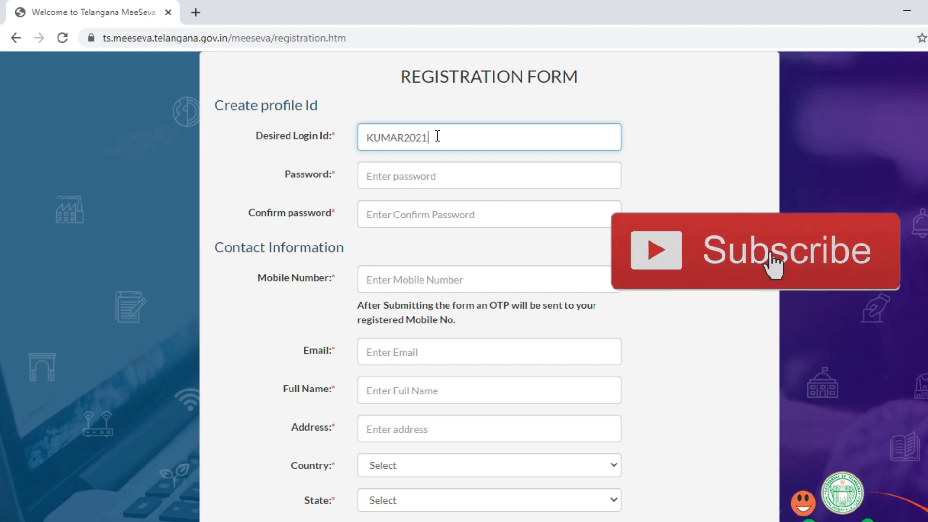
{"action": "left_click", "coordinate": [412, 180]}
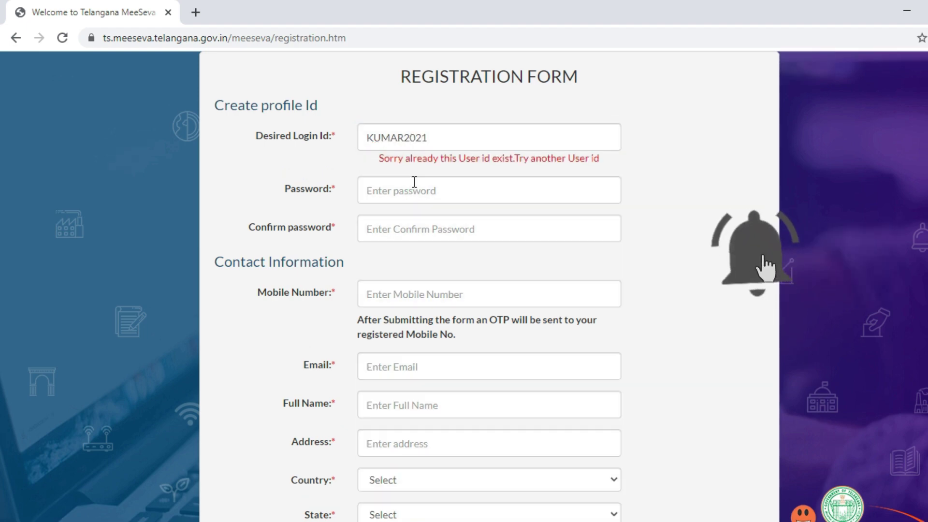
- Change the login ID's last digit until the portal stops reporting it as taken
{"action": "left_click", "coordinate": [469, 145]}
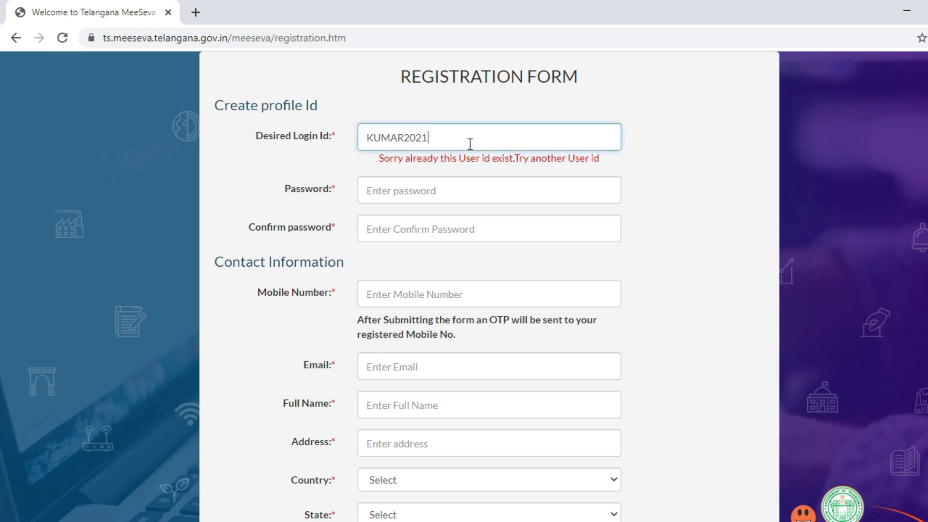
{"action": "key", "text": "BackSpace"}
{"action": "type", "text": "2"}
{"action": "left_click", "coordinate": [441, 200]}
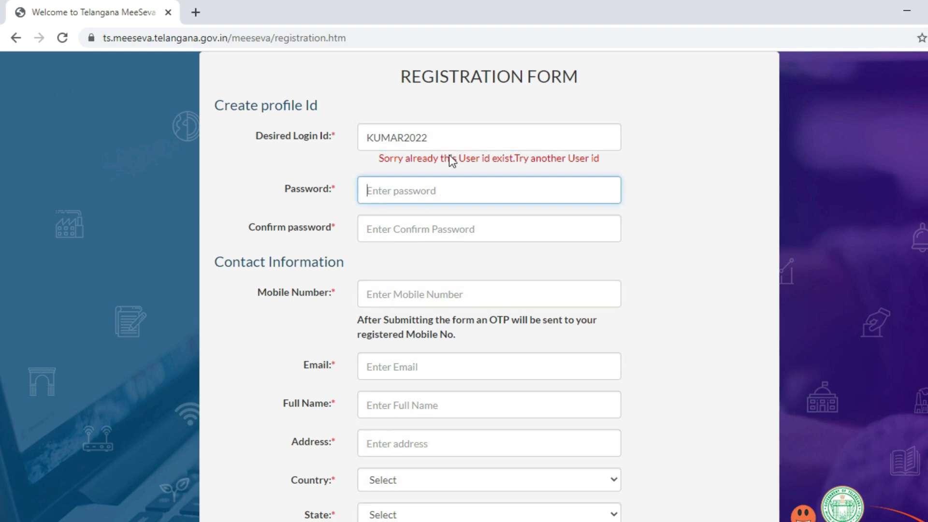
{"action": "left_click", "coordinate": [450, 140]}
{"action": "key", "text": "BackSpace"}
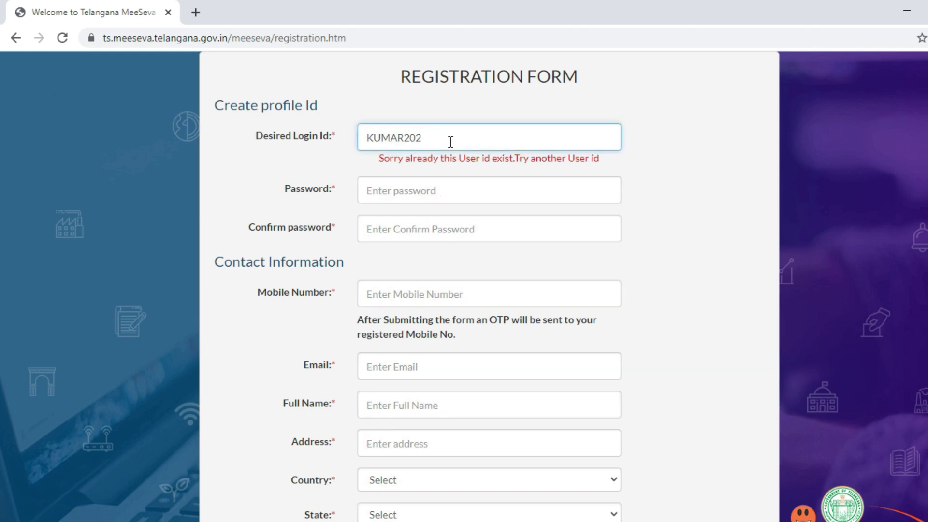
{"action": "type", "text": "3"}
{"action": "left_click", "coordinate": [430, 200]}
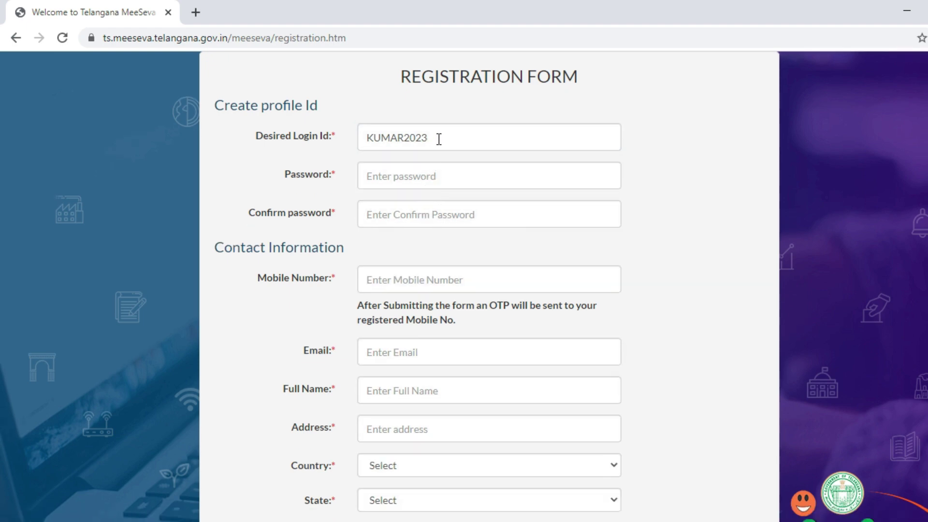
- Enter the account password and confirm it
{"action": "left_click", "coordinate": [417, 177]}
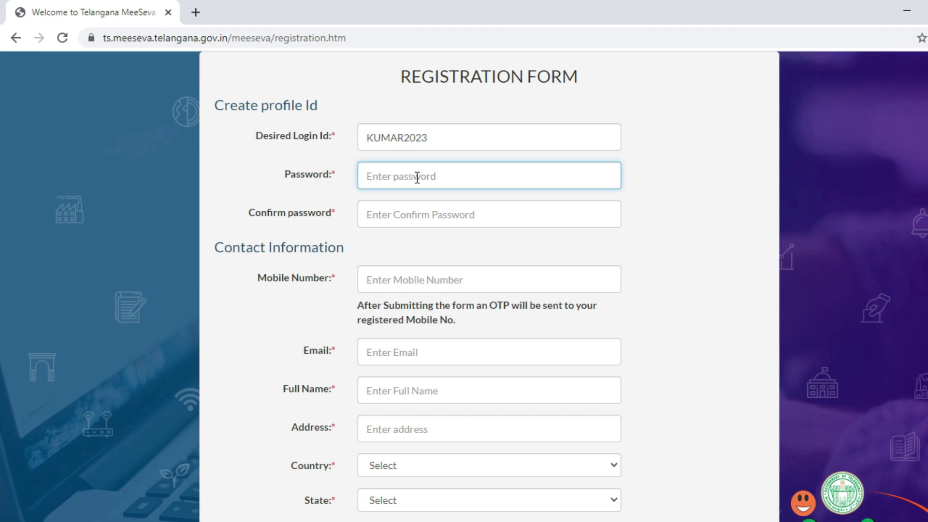
{"action": "type", "text": "**********"}
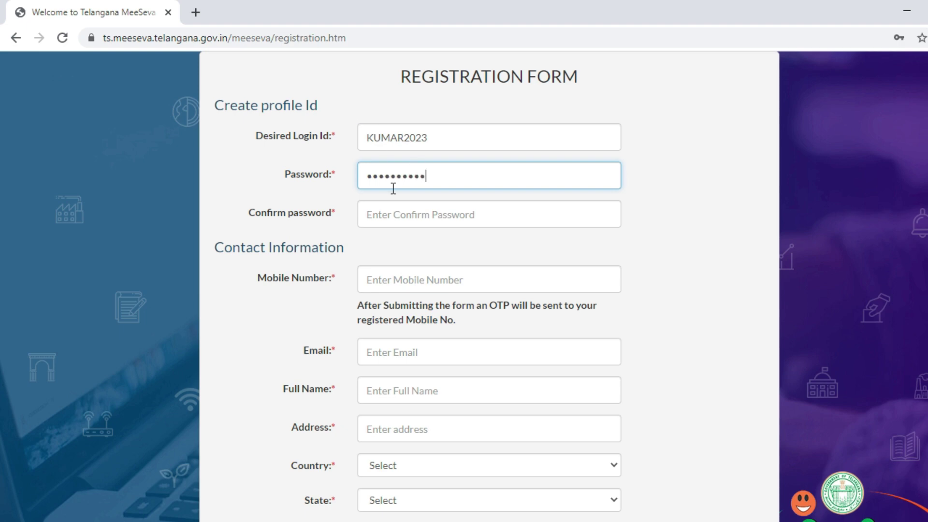
{"action": "left_click", "coordinate": [397, 217]}
{"action": "type", "text": "****"}
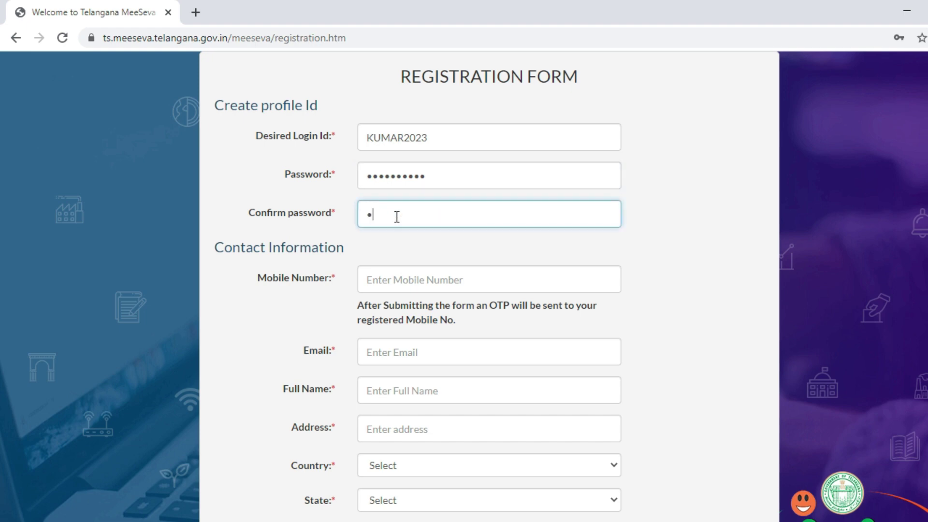
{"action": "type", "text": "******"}
- Fill in the applicant's mobile number and e-mail address
{"action": "left_click", "coordinate": [397, 286]}
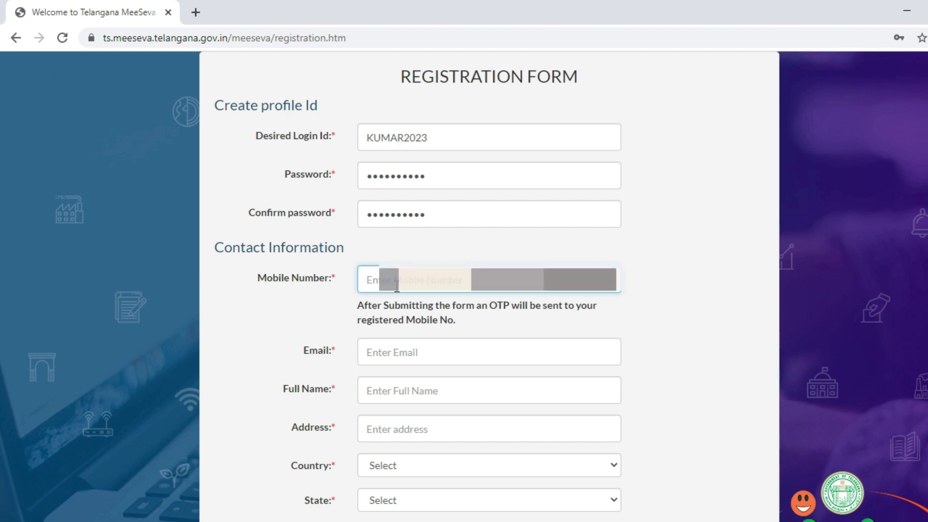
{"action": "left_click", "coordinate": [396, 351]}
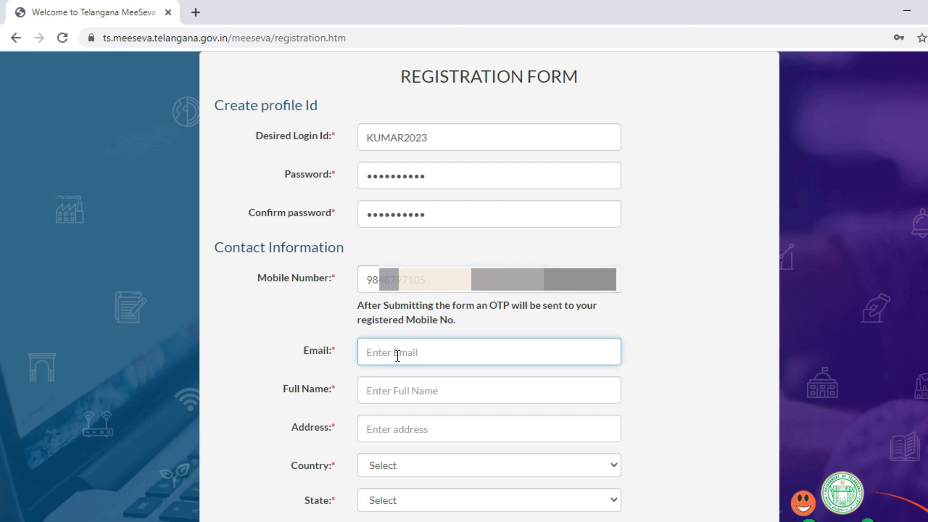
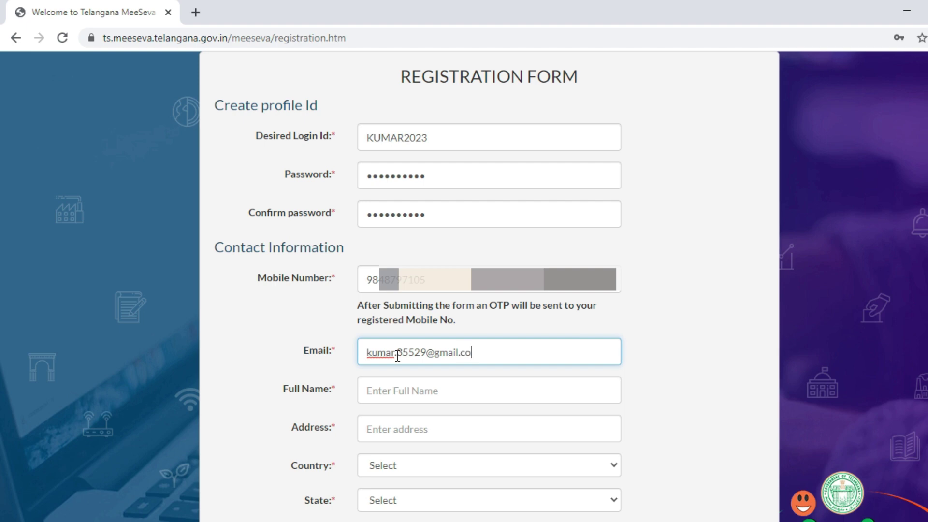
{"action": "left_click", "coordinate": [397, 356]}
- Add the missing dot to the e-mail and enter the applicant's full name in capitals
{"action": "type", "text": "."}
{"action": "left_click", "coordinate": [413, 392]}
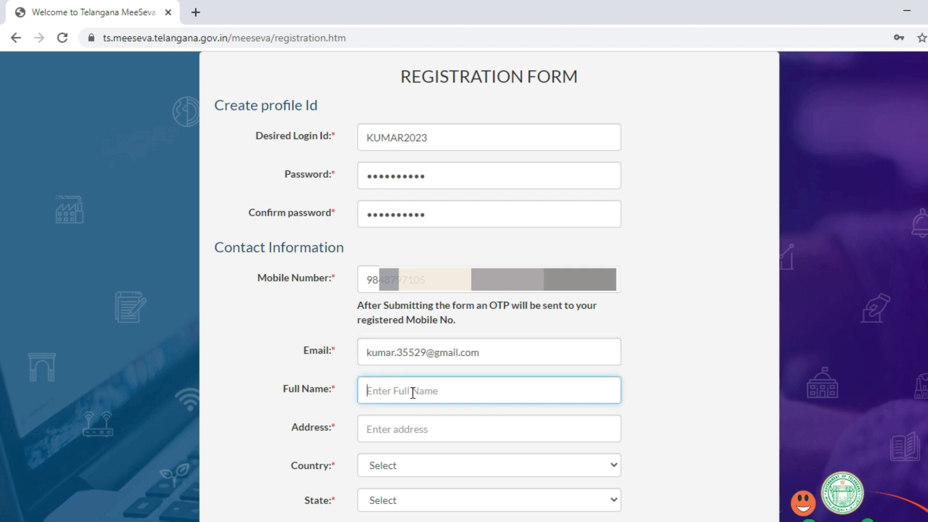
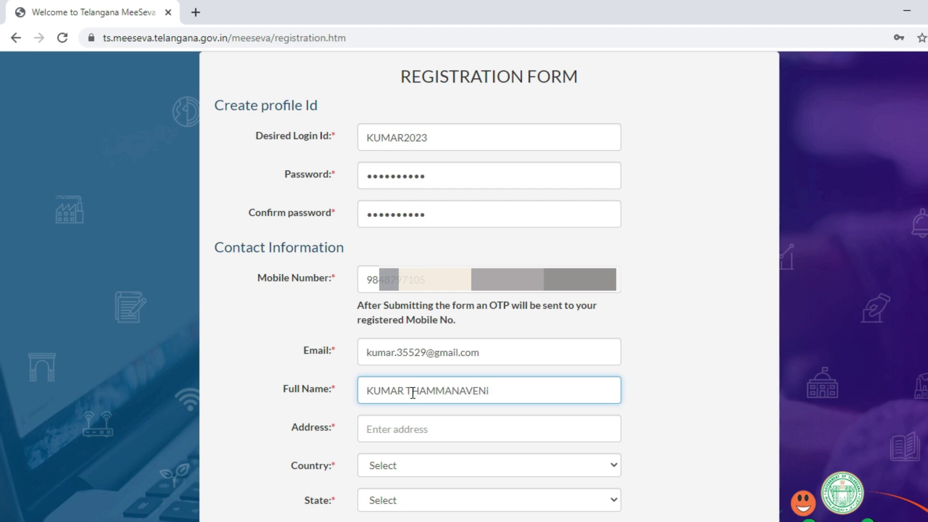
- Enter the applicant's village in the Address field in capitals
{"action": "left_click", "coordinate": [414, 424]}
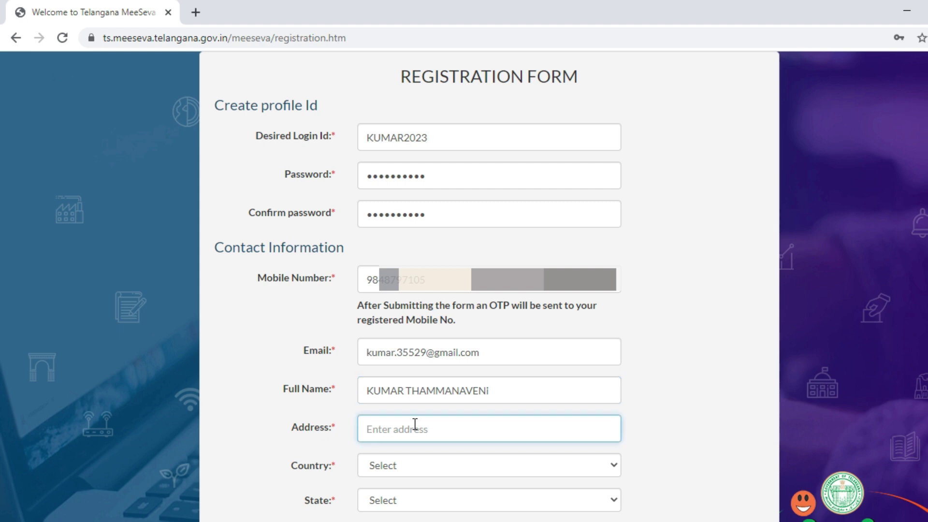
{"action": "type", "text": "PEDDAMPEt"}
- Finish correcting the address text and select India as the country
{"action": "left_click", "coordinate": [408, 465]}
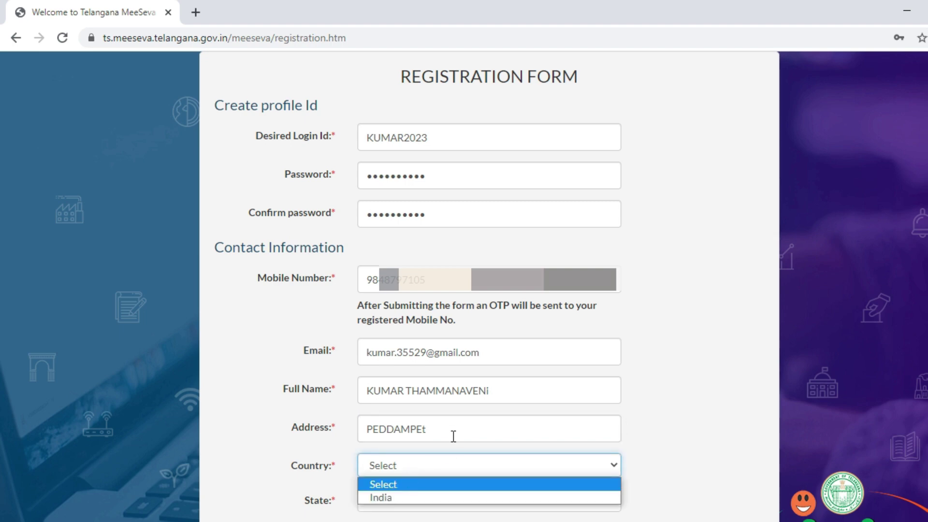
{"action": "left_click", "coordinate": [453, 435]}
{"action": "type", "text": "T"}
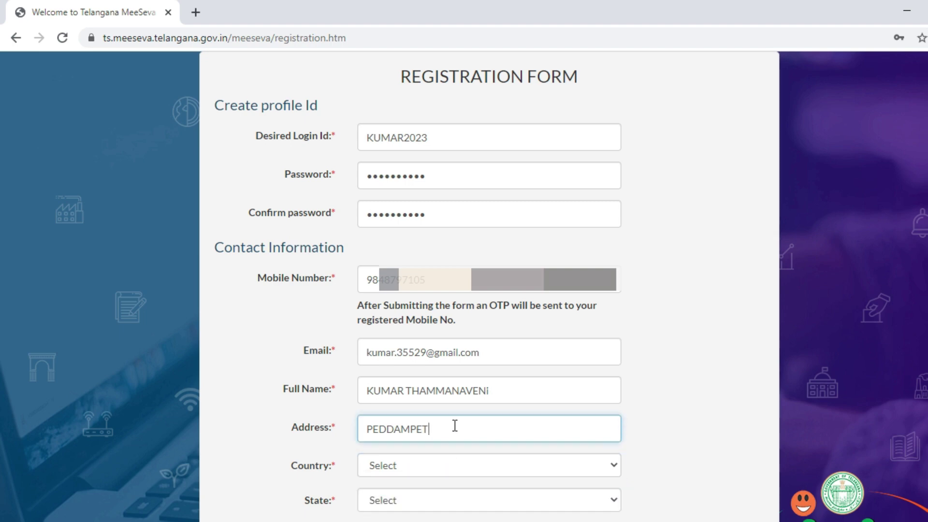
{"action": "left_click", "coordinate": [415, 466]}
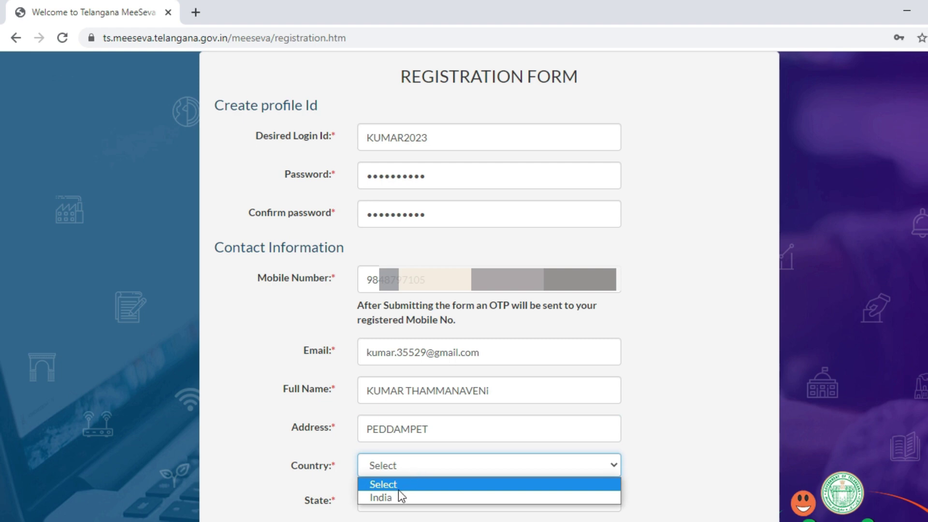
{"action": "left_click", "coordinate": [382, 497]}
- Select state Telangana and district PEDDAPALLI, then enter the area's pin code
{"action": "scroll", "coordinate": [483, 416], "scroll_direction": "down", "scroll_amount": 2}
{"action": "left_click", "coordinate": [390, 428]}
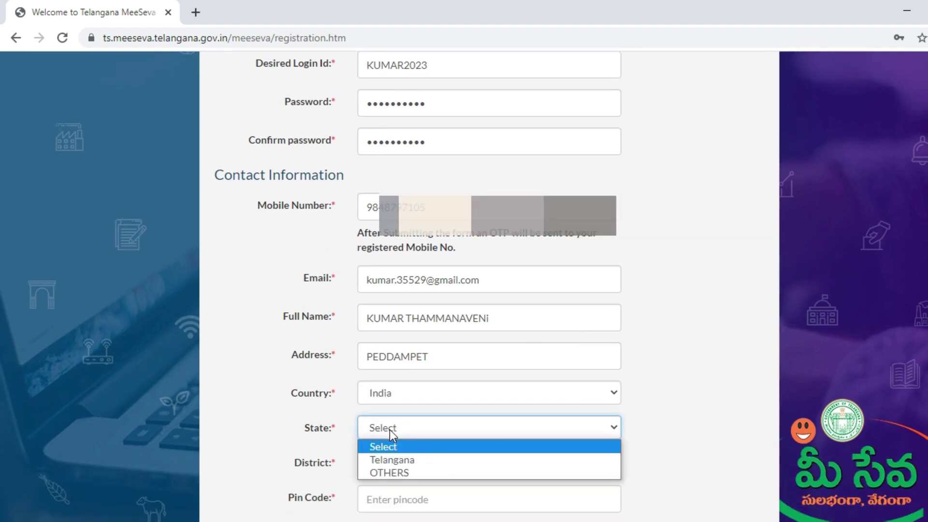
{"action": "left_click", "coordinate": [390, 459]}
{"action": "left_click", "coordinate": [379, 465]}
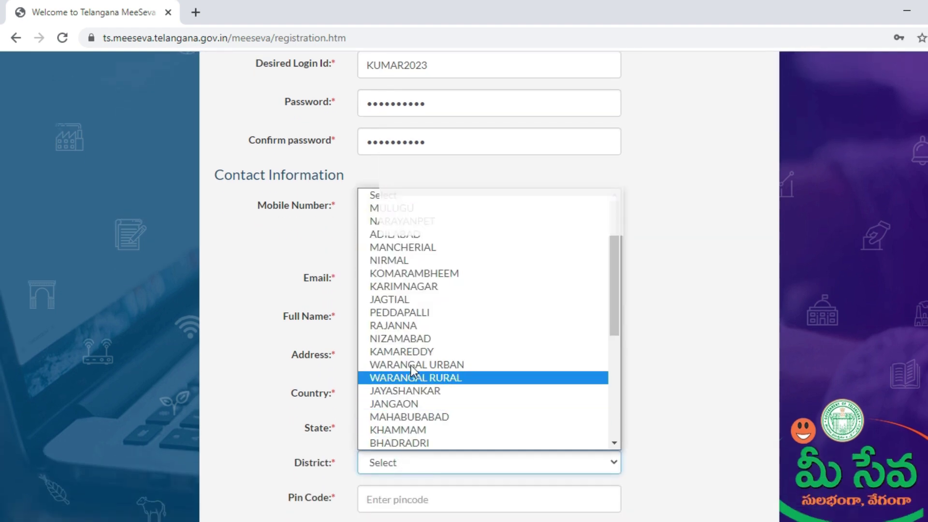
{"action": "left_click", "coordinate": [413, 313]}
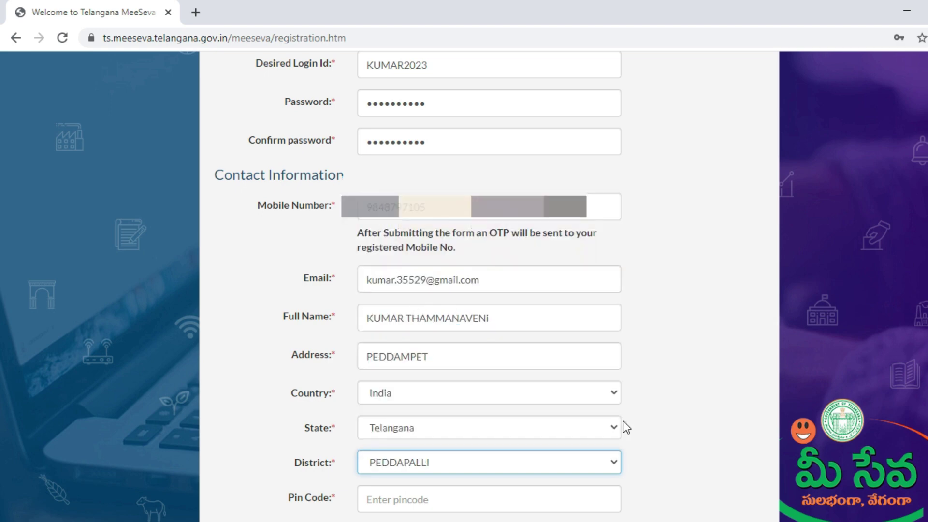
{"action": "scroll", "coordinate": [623, 422], "scroll_direction": "down", "scroll_amount": 1}
{"action": "left_click", "coordinate": [416, 455]}
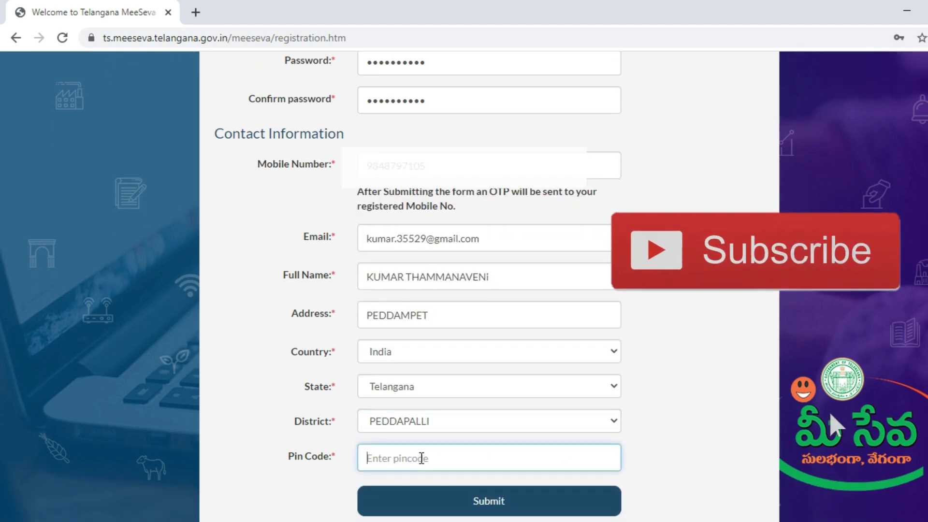
{"action": "type", "text": "505208"}
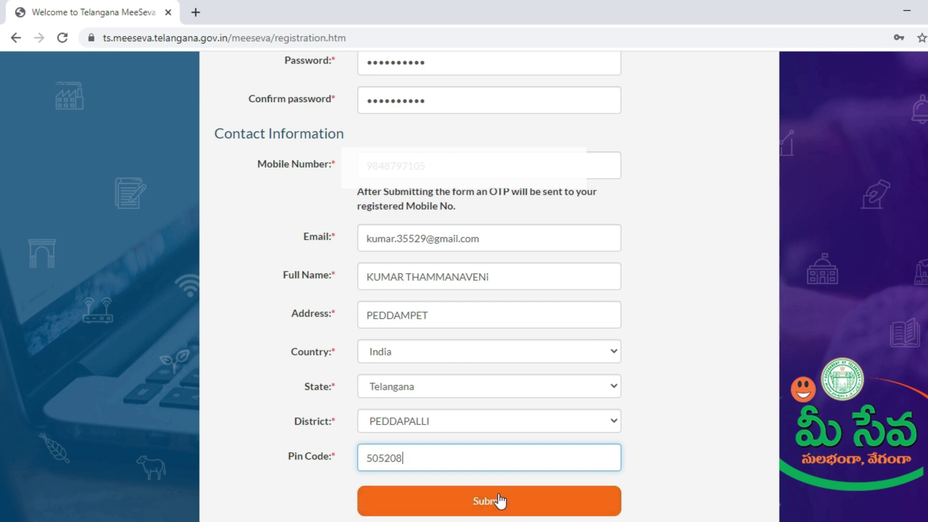
- Submit the registration form and verify it with the received OTP
{"action": "left_click", "coordinate": [473, 507]}
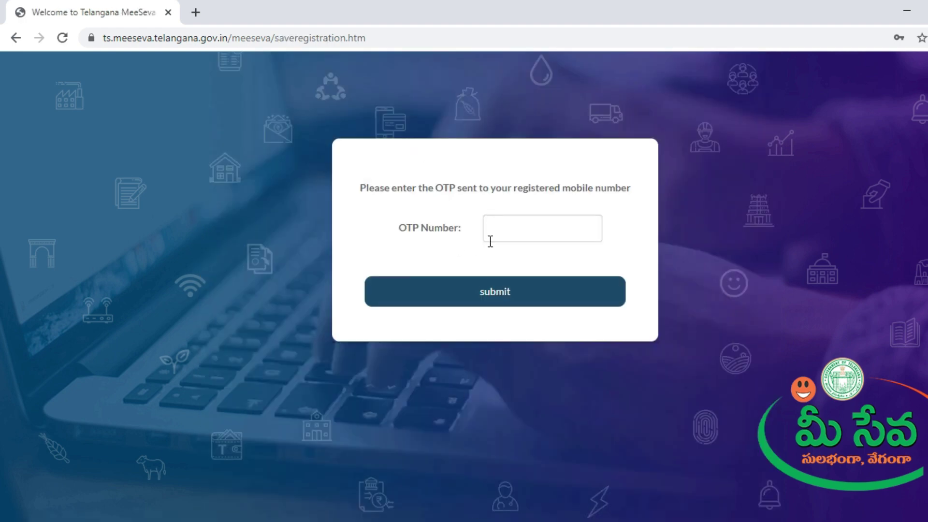
{"action": "left_click", "coordinate": [520, 234]}
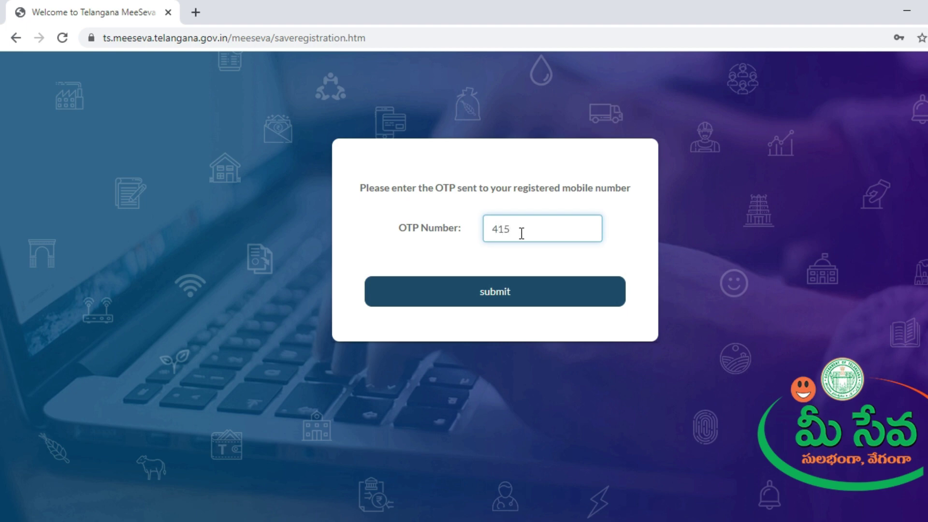
{"action": "left_click", "coordinate": [505, 292]}
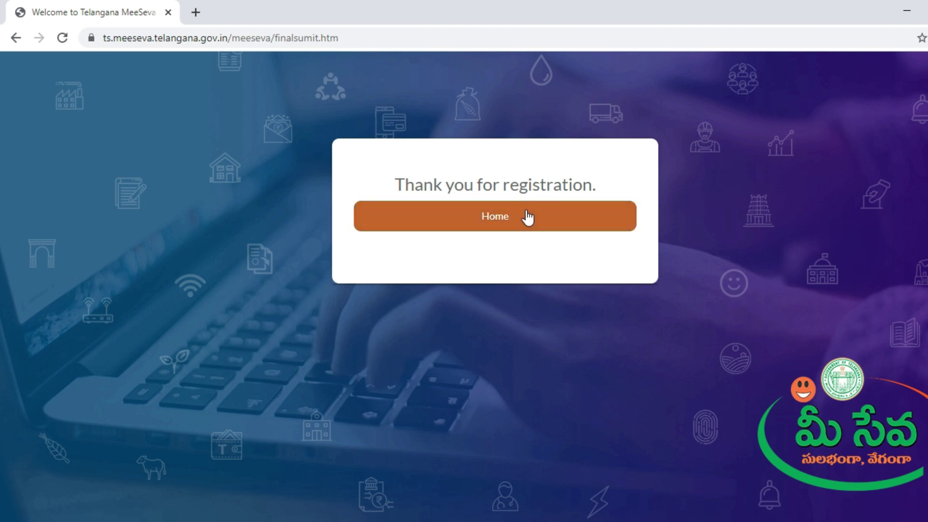
- Return to the portal home page and open the MeeSeva 2.0 login page
{"action": "left_click", "coordinate": [498, 218]}
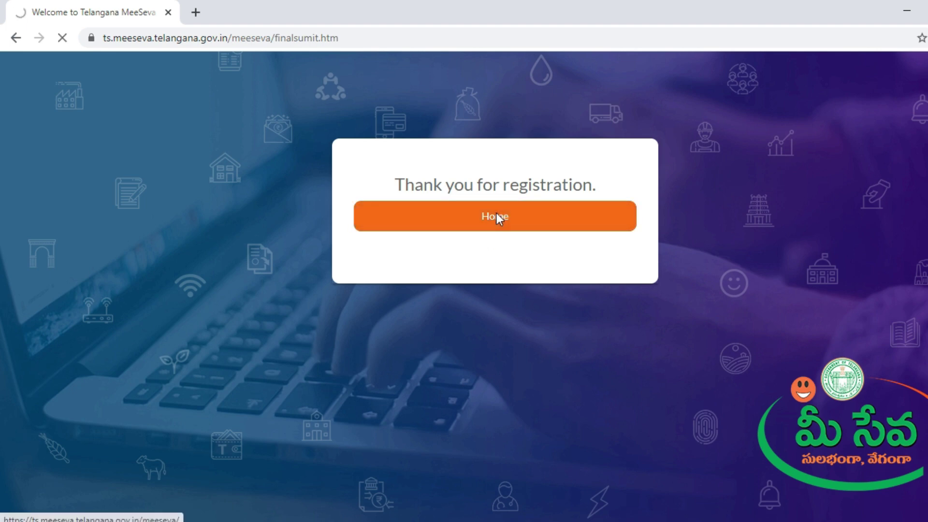
{"action": "left_click", "coordinate": [497, 217]}
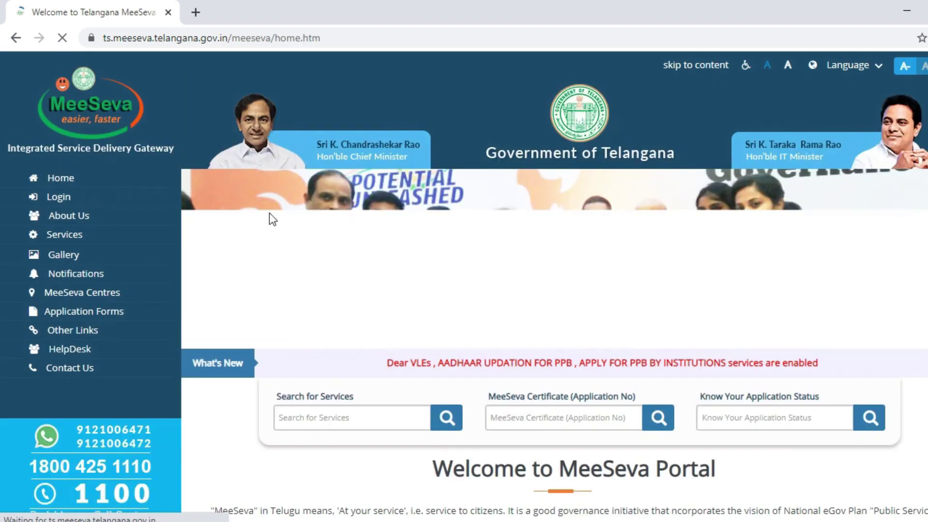
{"action": "mouse_move", "coordinate": [124, 259]}
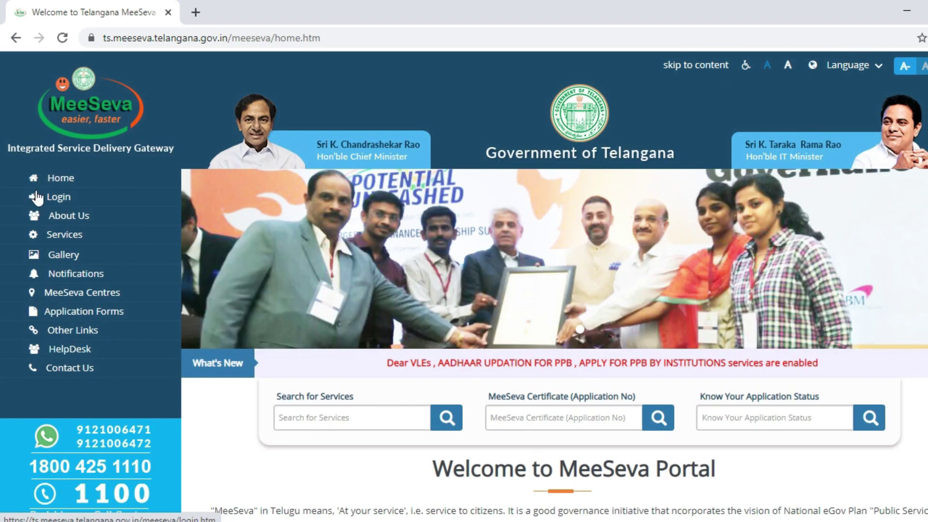
{"action": "left_click", "coordinate": [59, 196]}
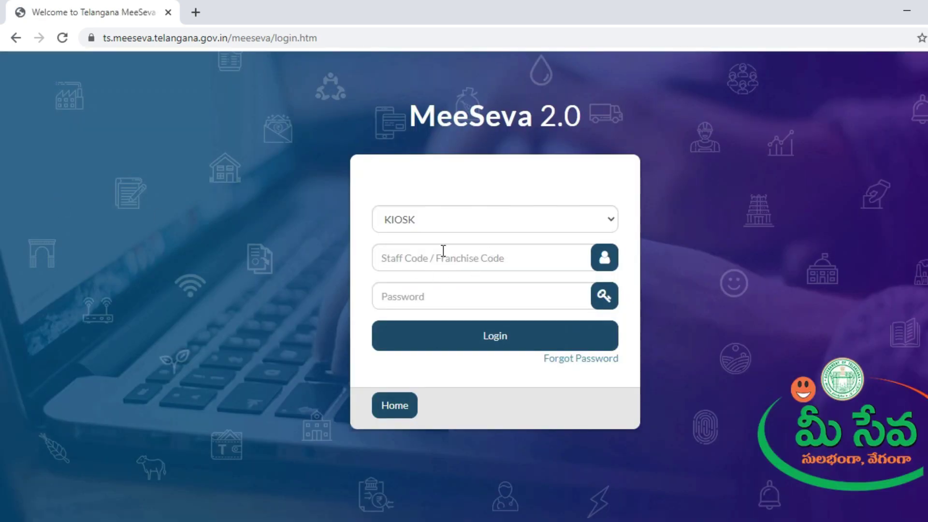
- Log in as CITIZEN using the newly registered login ID and password
{"action": "left_click", "coordinate": [442, 222]}
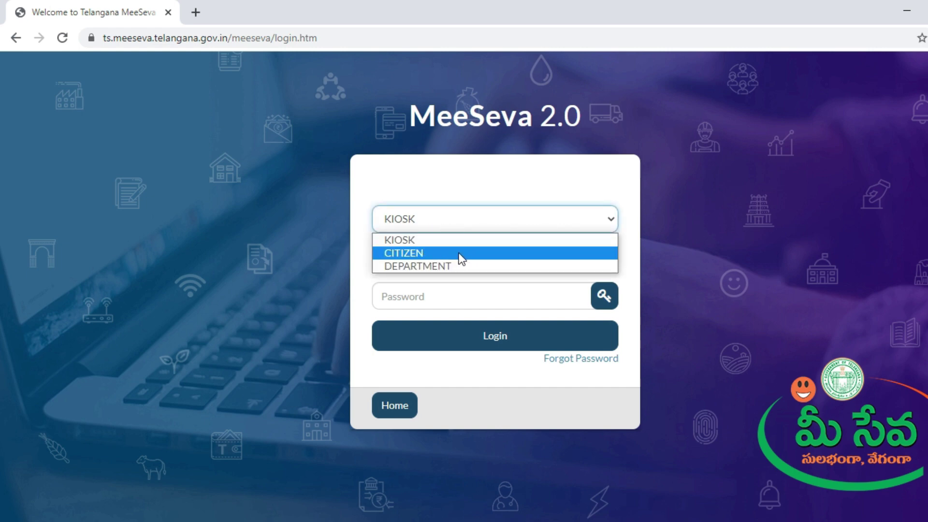
{"action": "left_click", "coordinate": [422, 254]}
{"action": "left_click", "coordinate": [416, 258]}
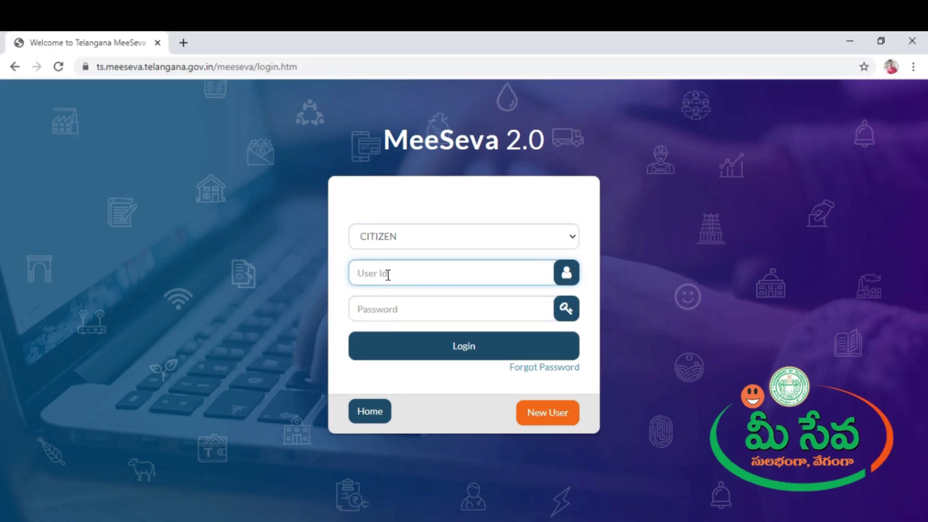
{"action": "type", "text": "KUMAR2023"}
{"action": "left_click", "coordinate": [381, 312]}
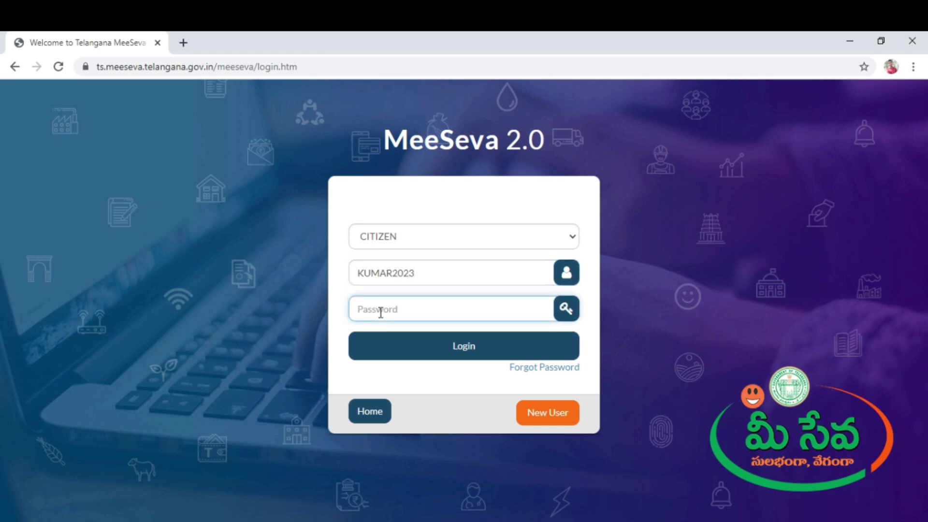
{"action": "type", "text": "•"}
{"action": "left_click", "coordinate": [457, 352]}
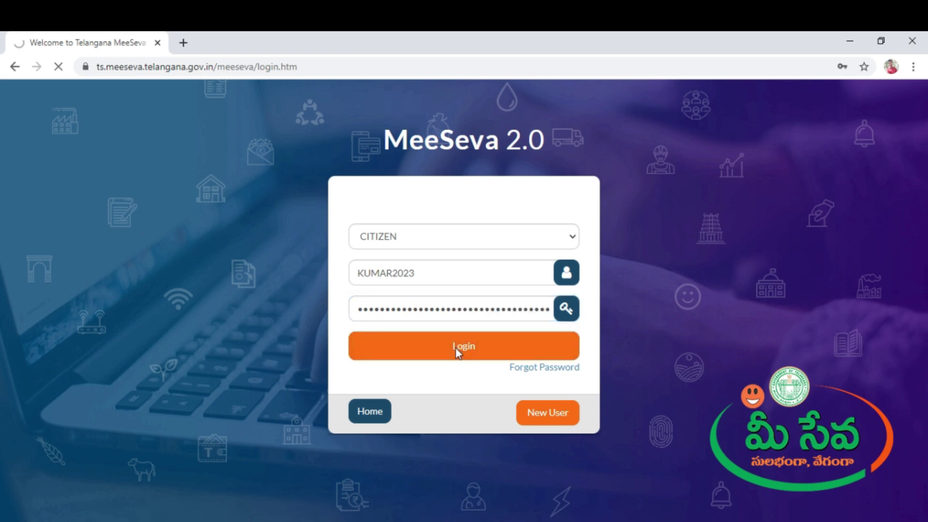